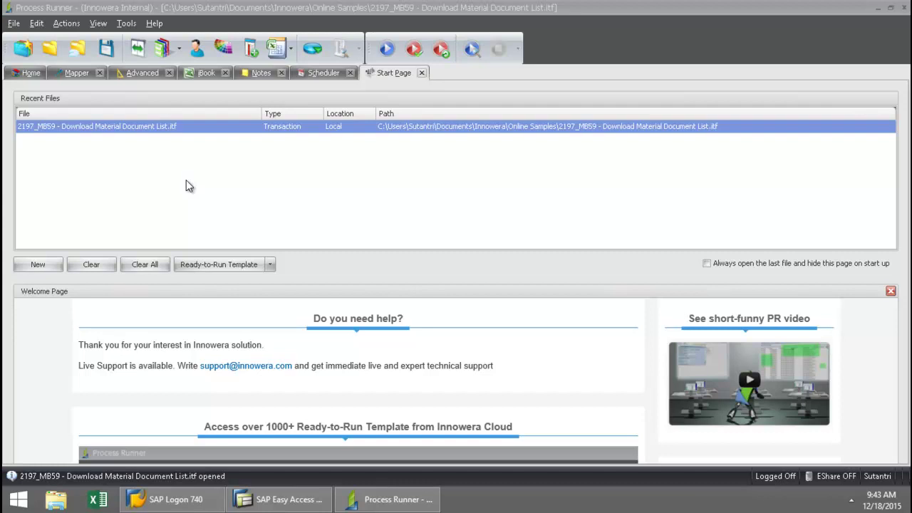
- Search the cloud's ready-to-run templates for "MB", look through the matching files, and close the template list
click(79, 56)
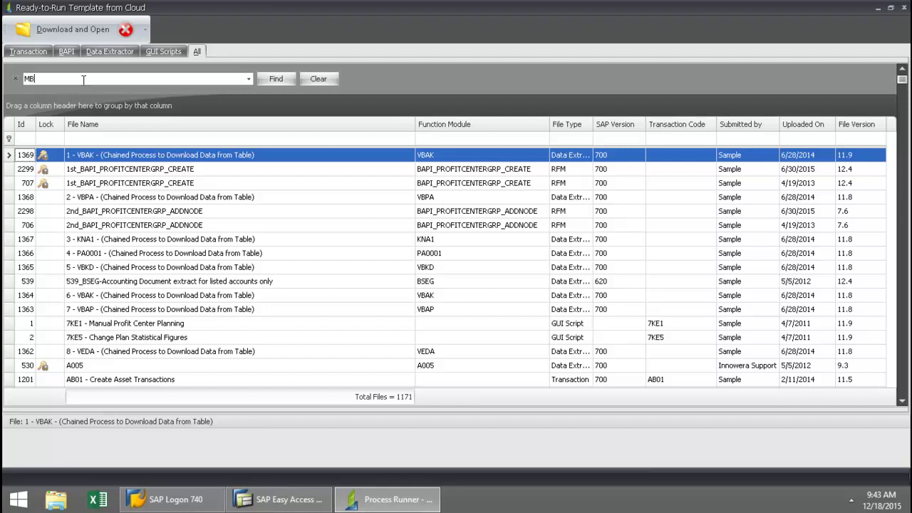
key(Return)
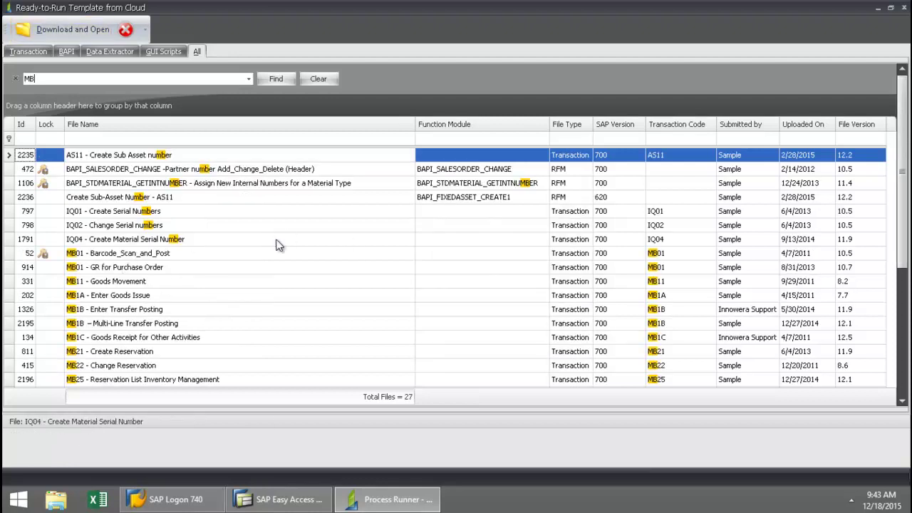
drag(903, 181, 903, 216)
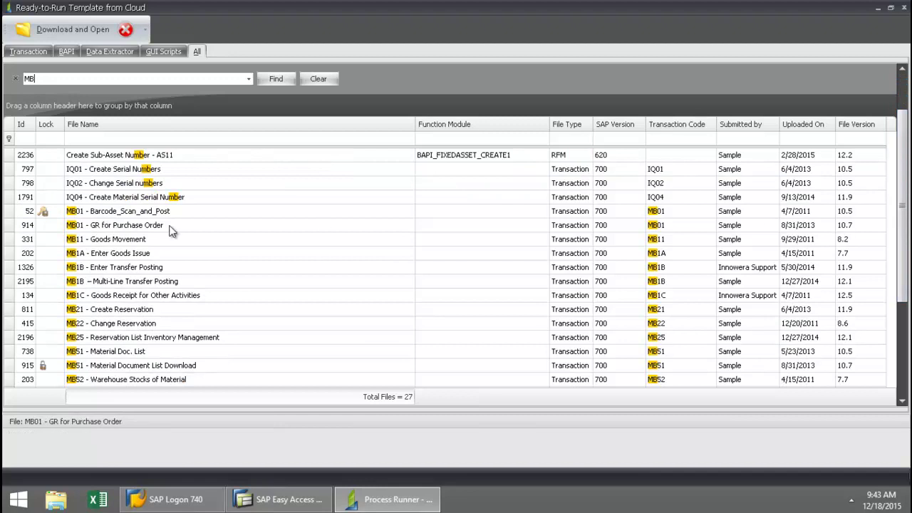
scroll(177, 230, down, 2)
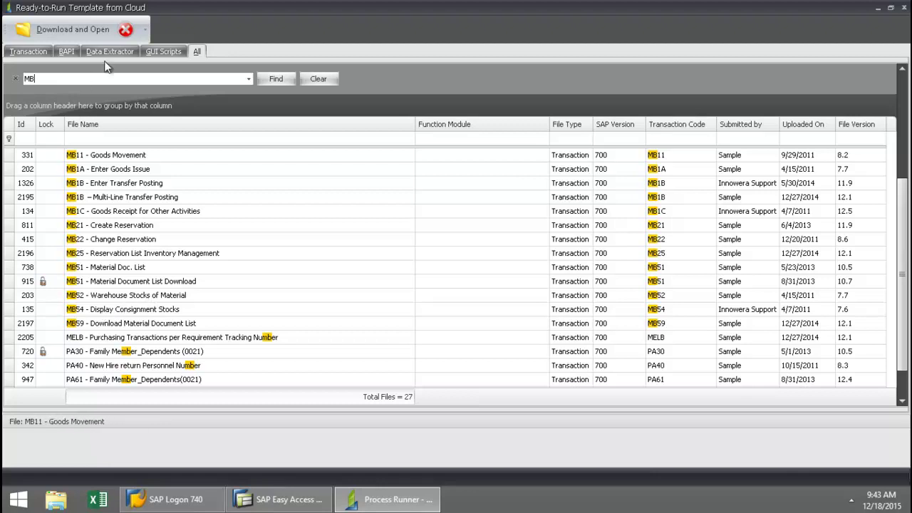
click(114, 30)
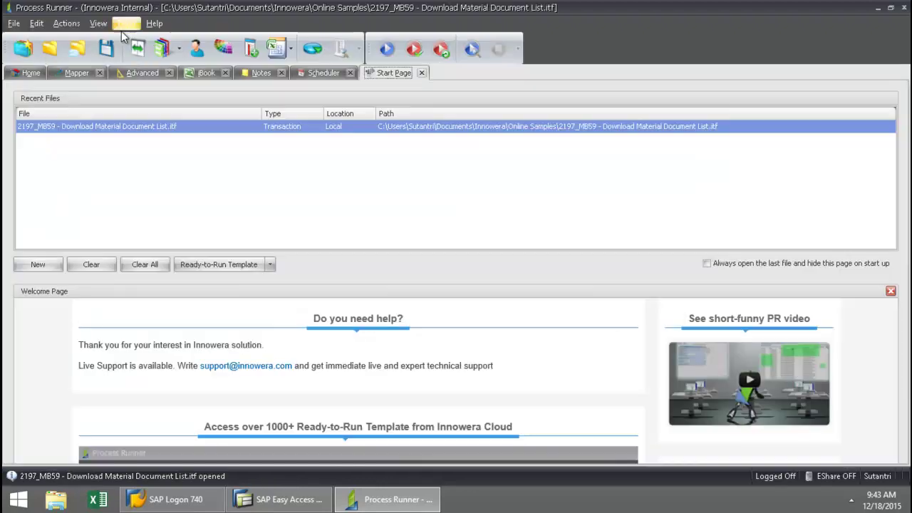
- Open the recent file "2197_MB59 - Download Material Document List.itf" and show its iBook sheet
double_click(168, 128)
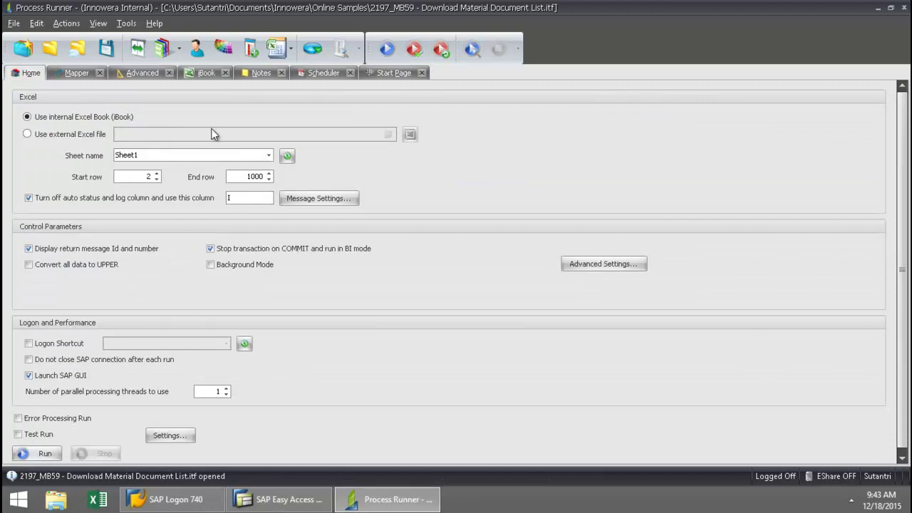
click(199, 76)
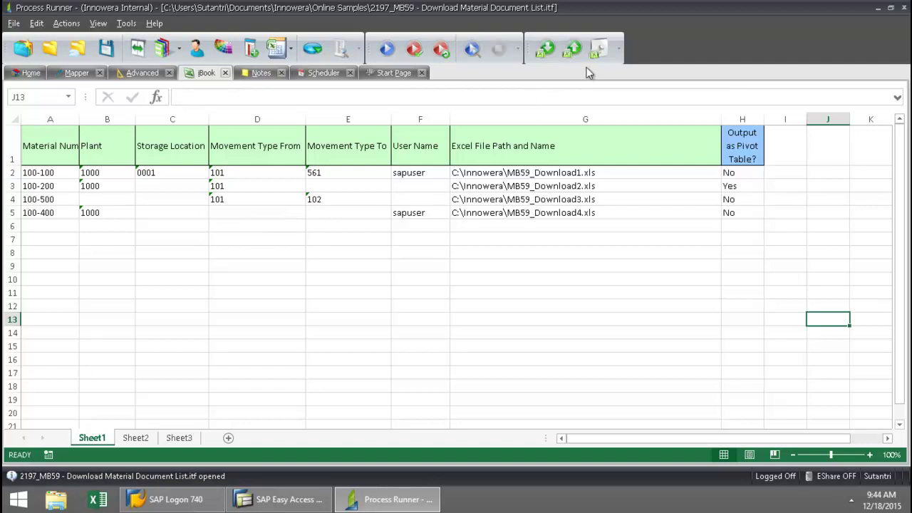
- Show and hide the Excel ribbon in the iBook, and check the template's start and end row settings before returning to the sheet
click(601, 51)
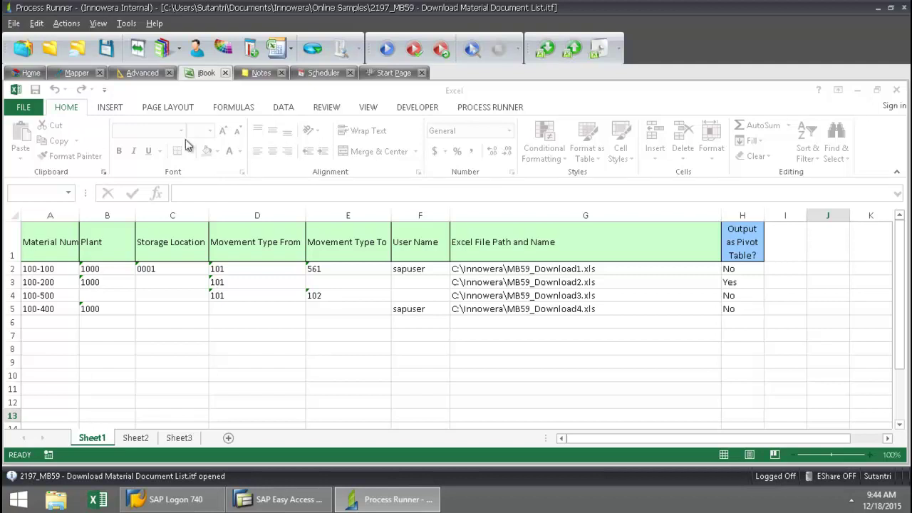
click(598, 57)
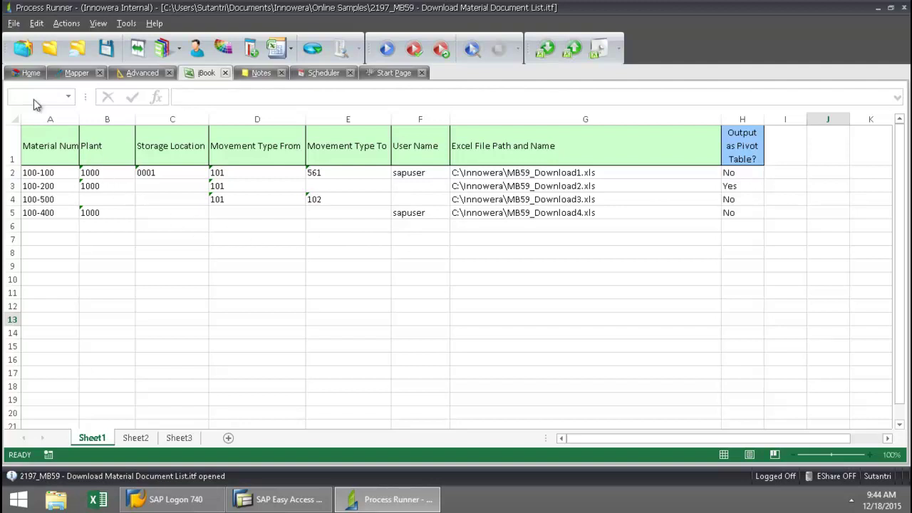
click(31, 74)
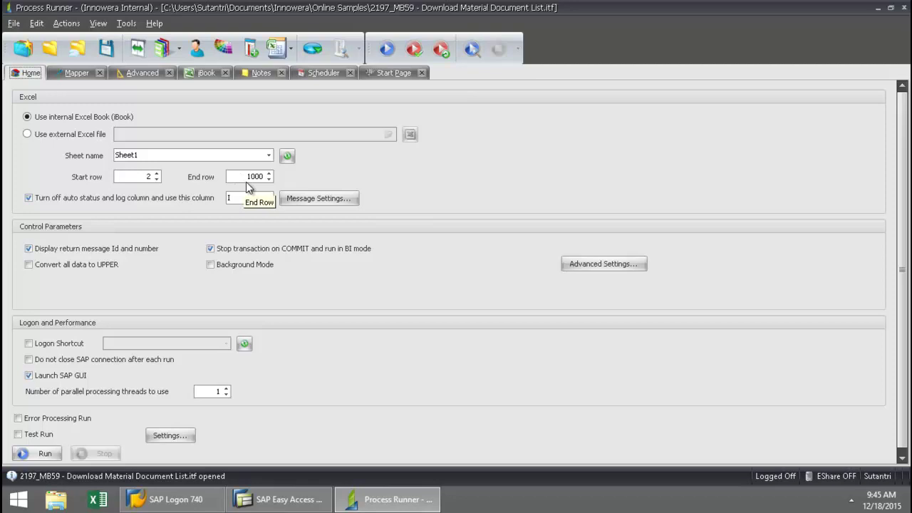
click(205, 73)
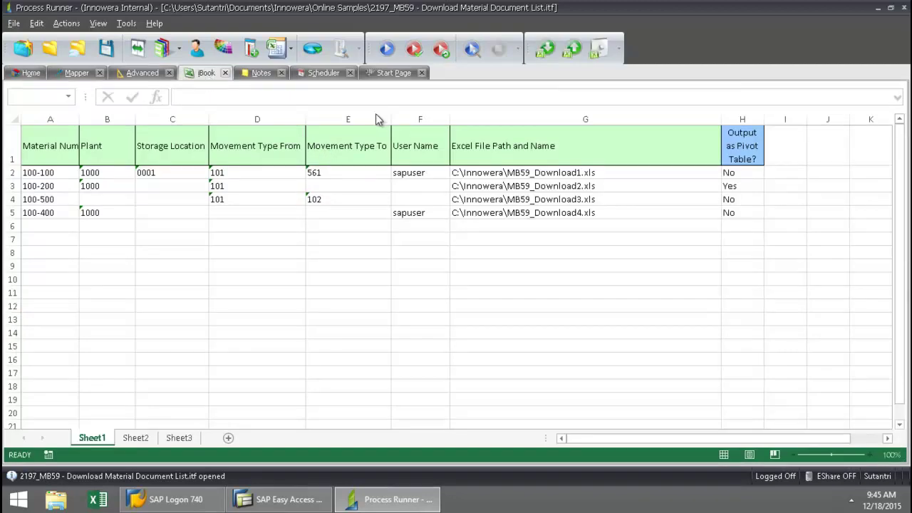
- Run the MB59 process with a logon to the DAL_ECC6_51 system, and examine the Status and log columns in the sheet
click(387, 50)
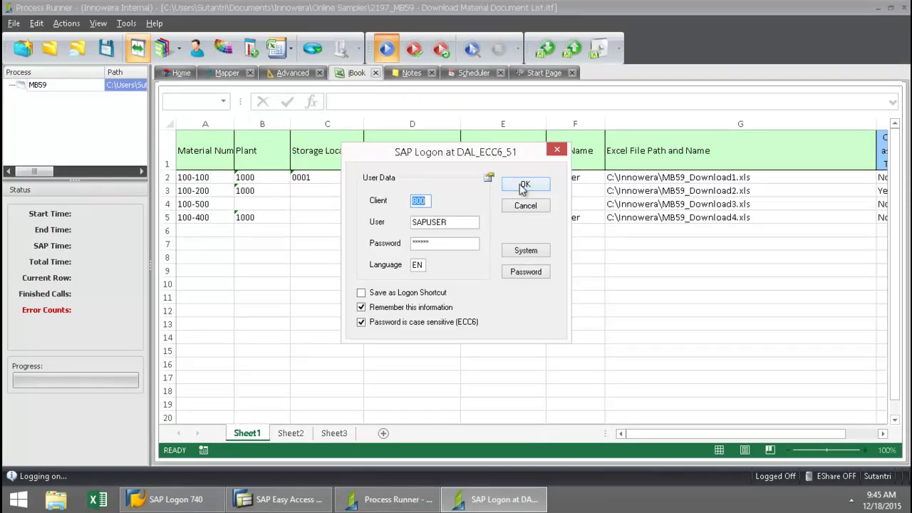
click(527, 252)
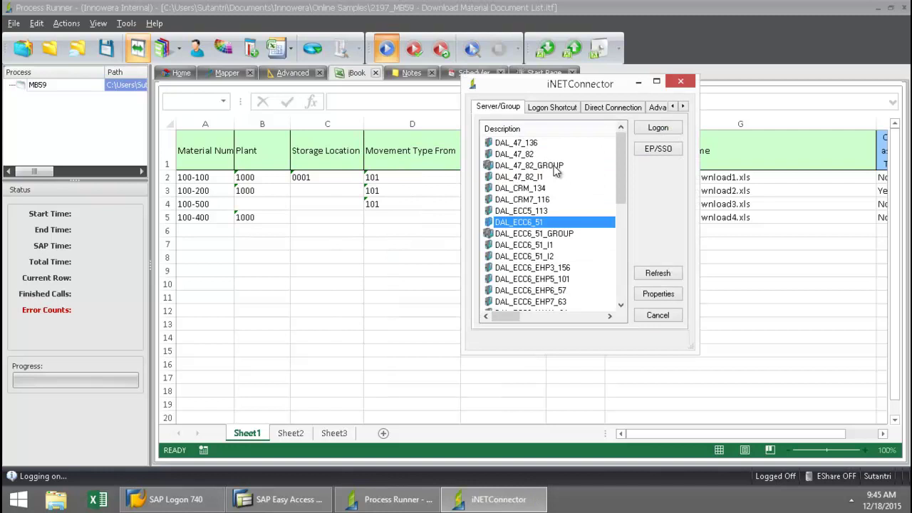
click(655, 130)
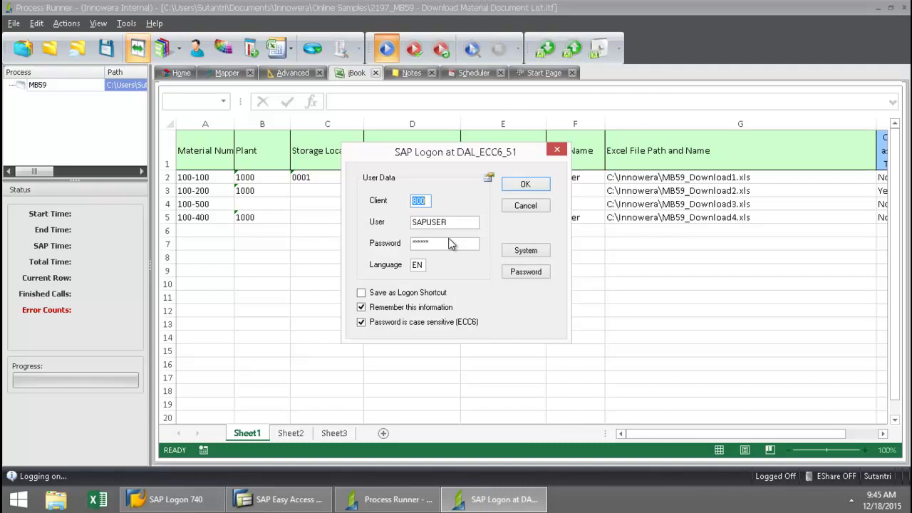
click(523, 187)
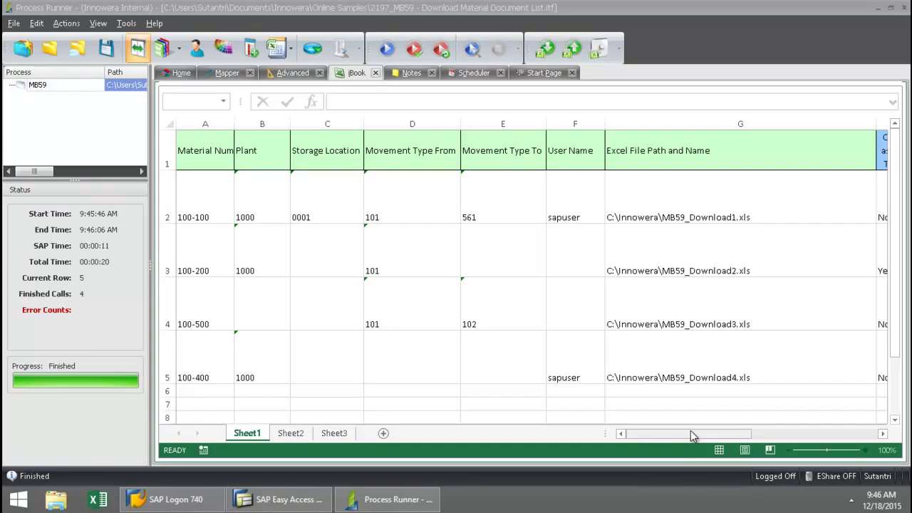
drag(697, 434, 812, 434)
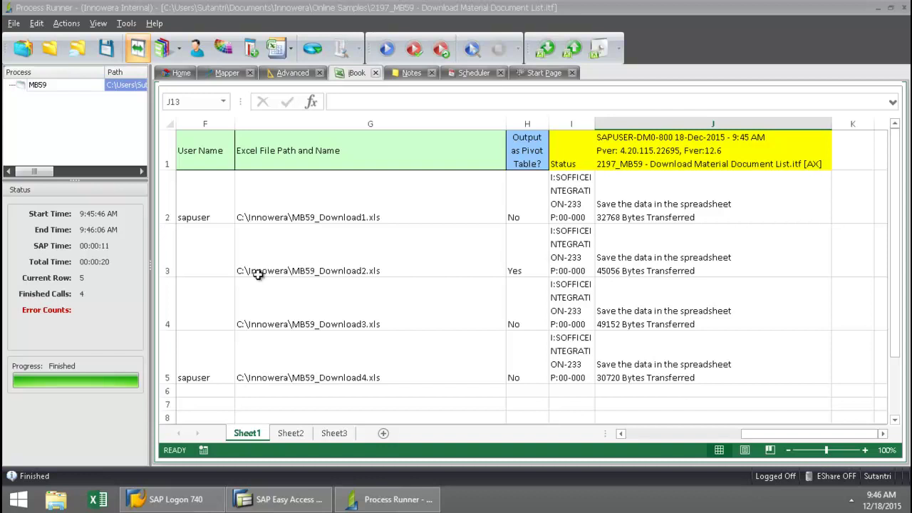
- Switch to File Explorer and open the Innowera folder on the C: drive
click(56, 499)
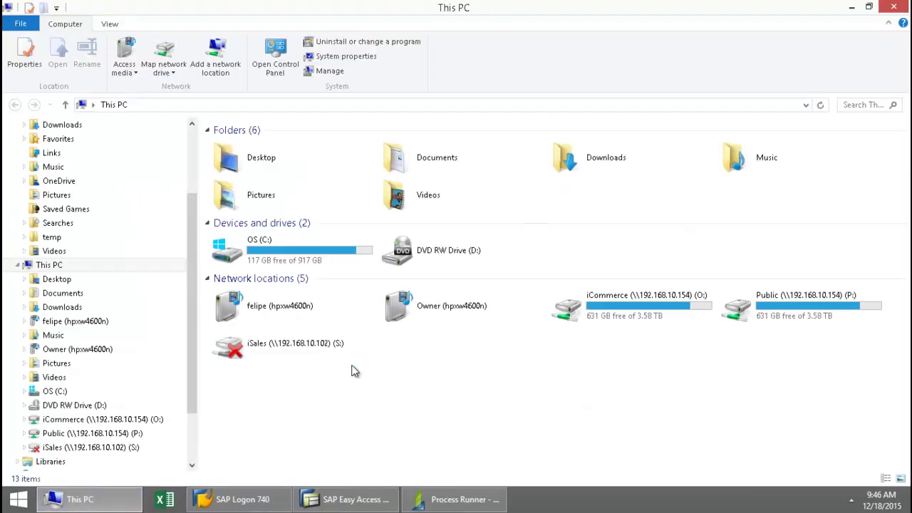
double_click(283, 240)
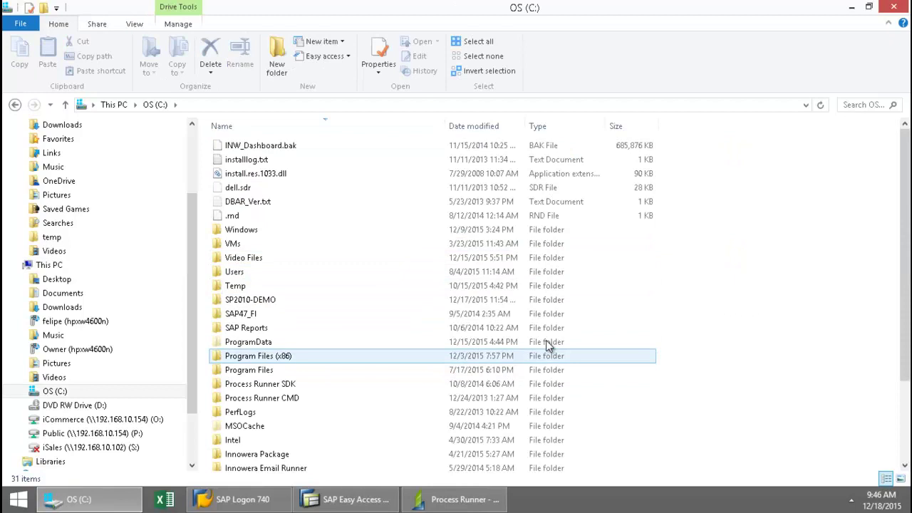
drag(906, 261, 905, 299)
double_click(277, 428)
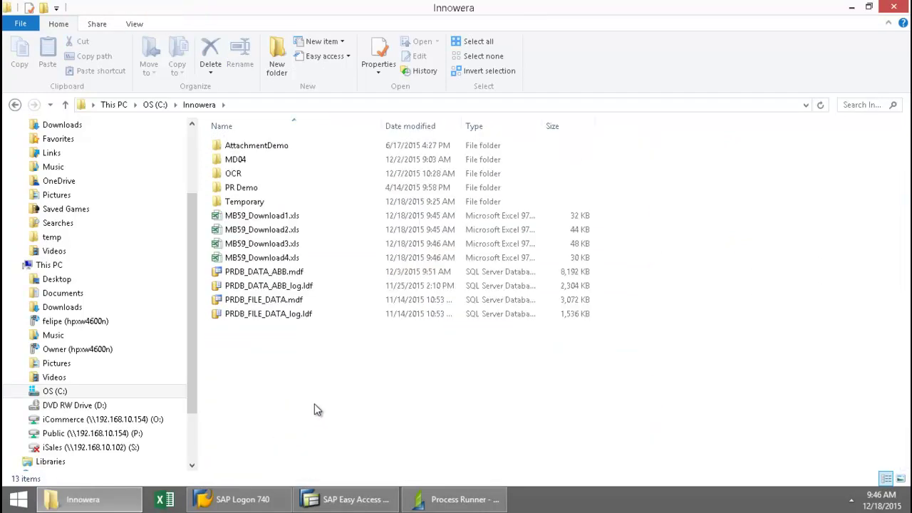
- Open MB59_Download1.xls in Excel, examine its material document list at full window size, and close it
double_click(292, 218)
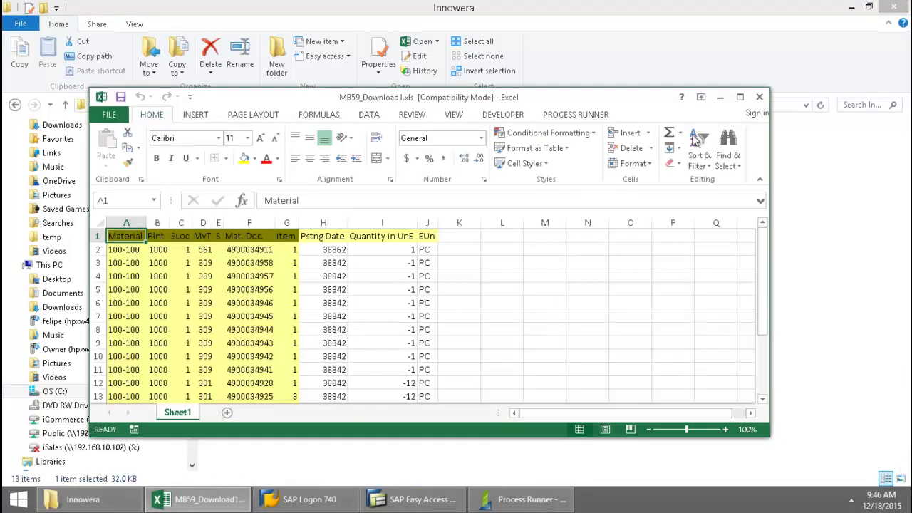
click(739, 97)
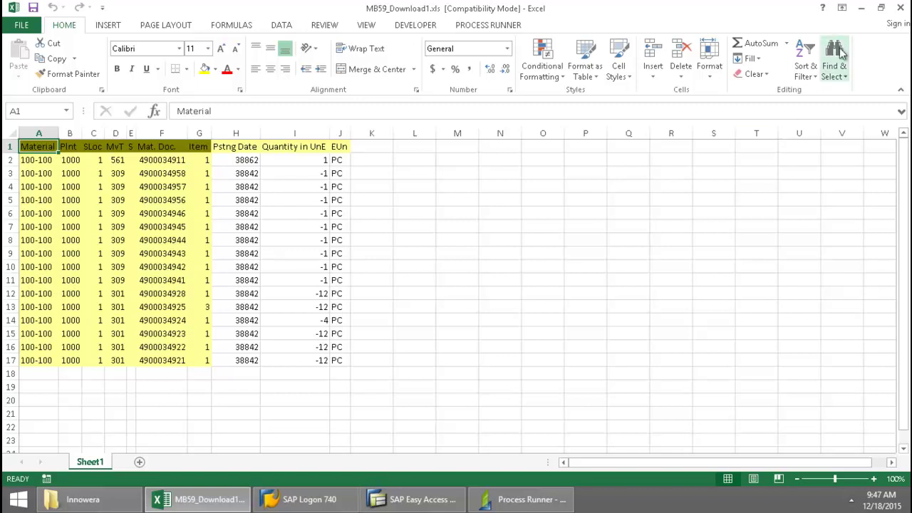
click(902, 8)
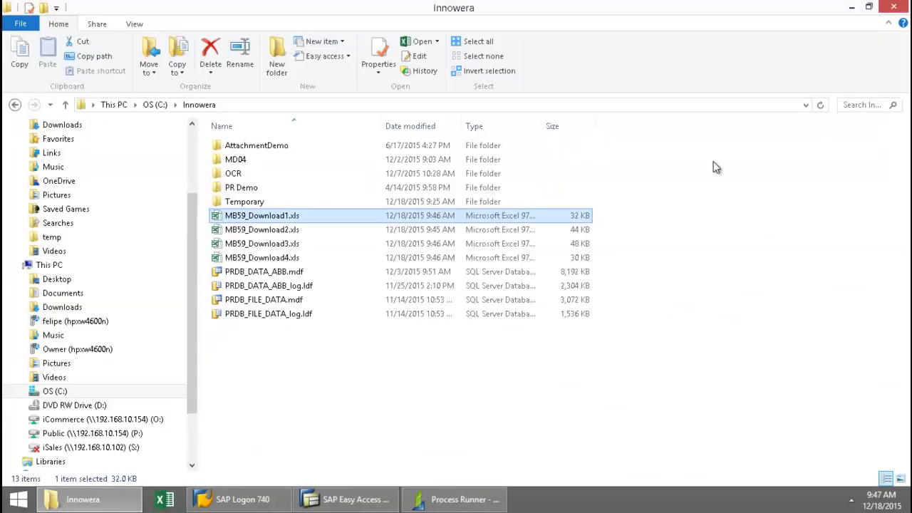
- Open MB59_Download2.xls, examine its pivot table and the source data on Sheet1, and close the workbook and the folder window
double_click(287, 231)
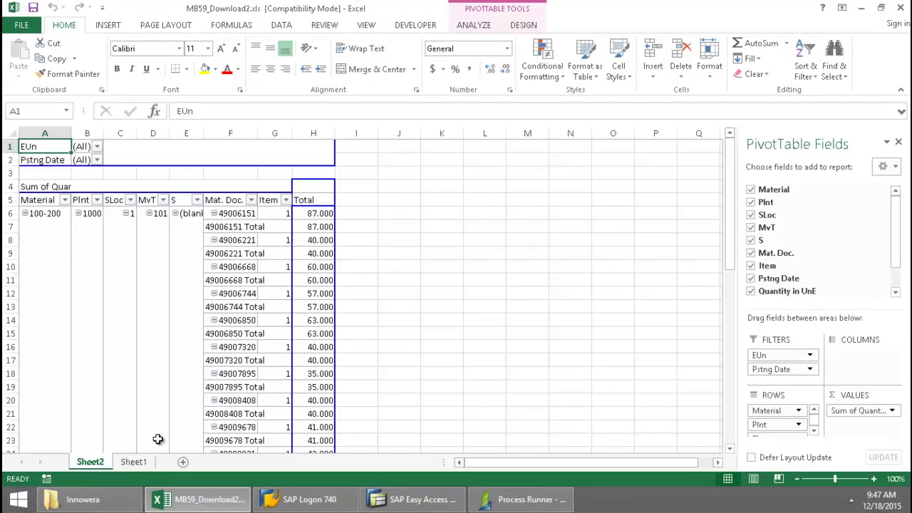
click(143, 463)
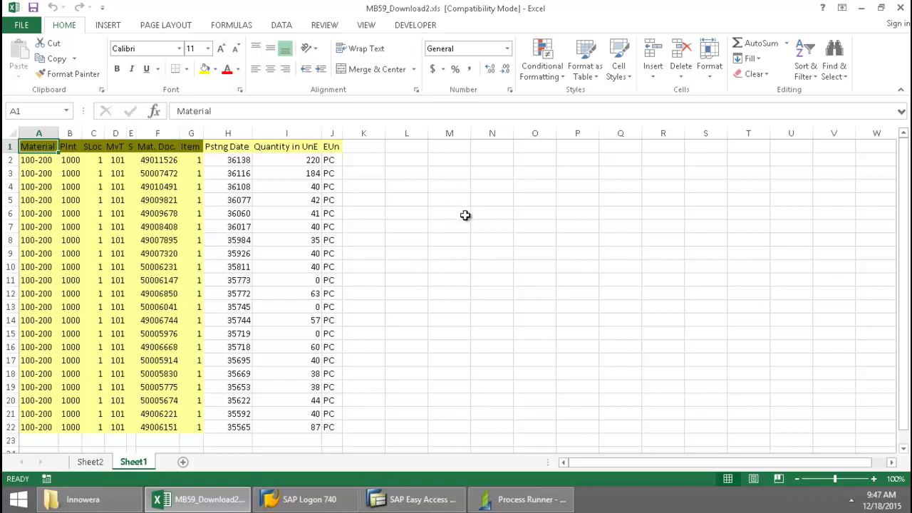
click(899, 8)
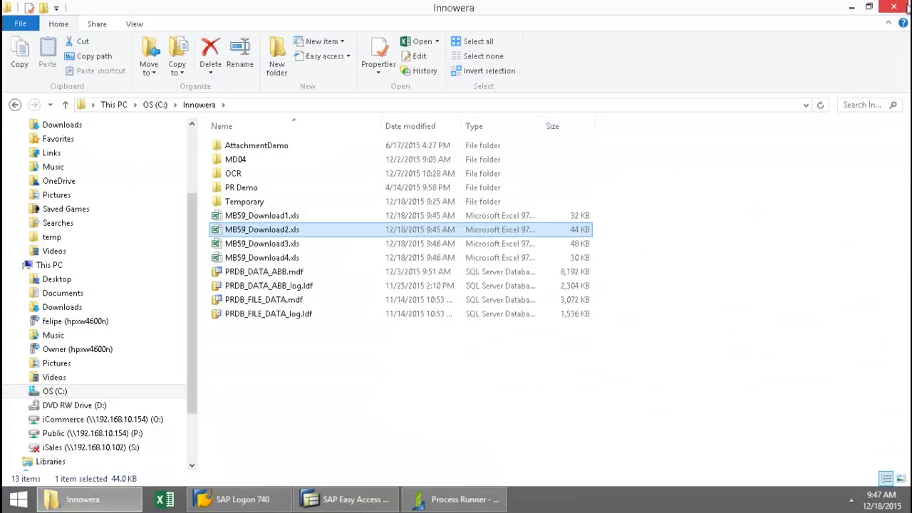
click(906, 7)
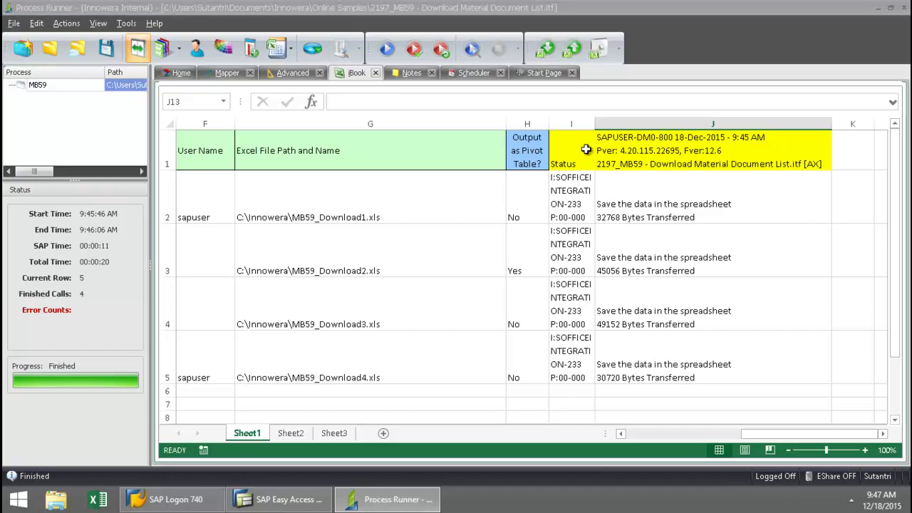
- Delete the entire Status and log columns, I and J, from the iBook's Sheet1
drag(592, 154, 663, 249)
right_click(649, 212)
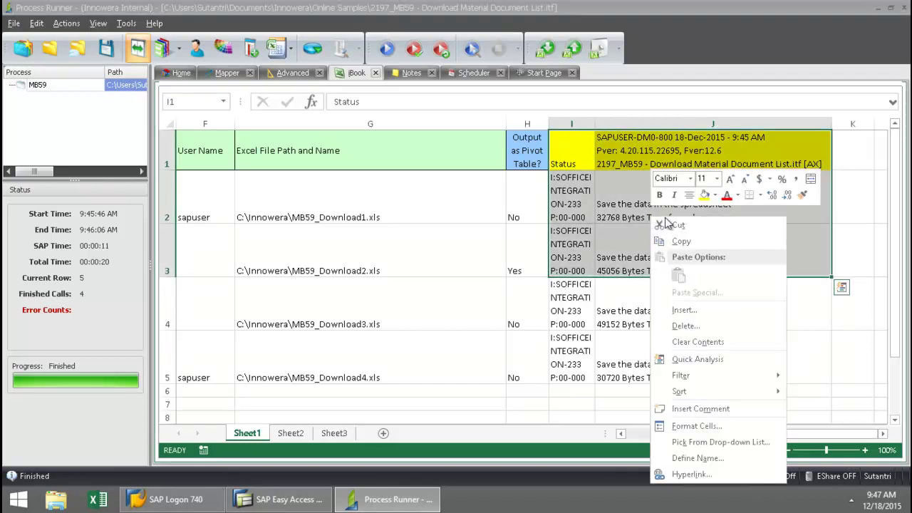
click(698, 322)
click(656, 331)
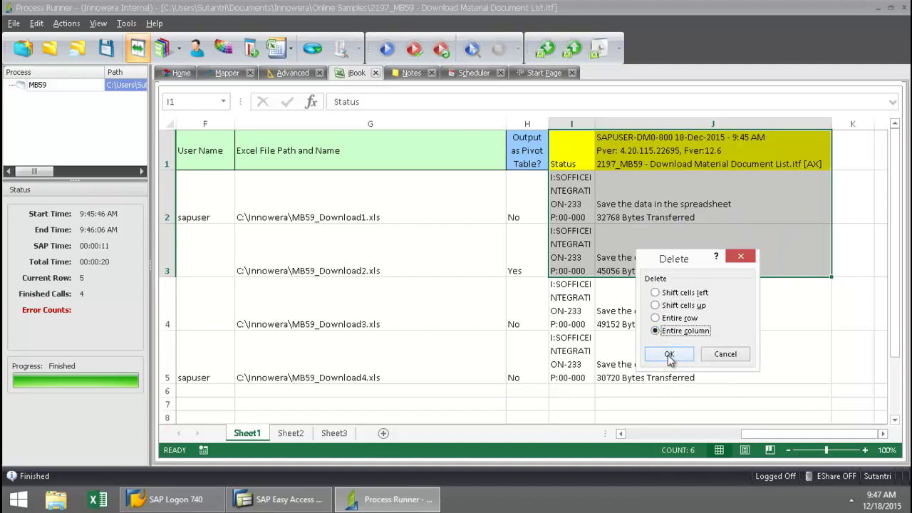
click(669, 354)
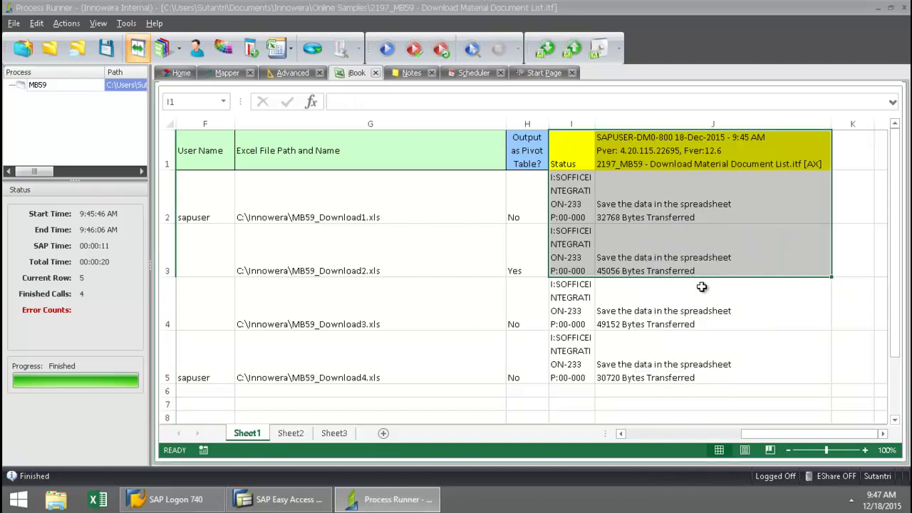
right_click(741, 244)
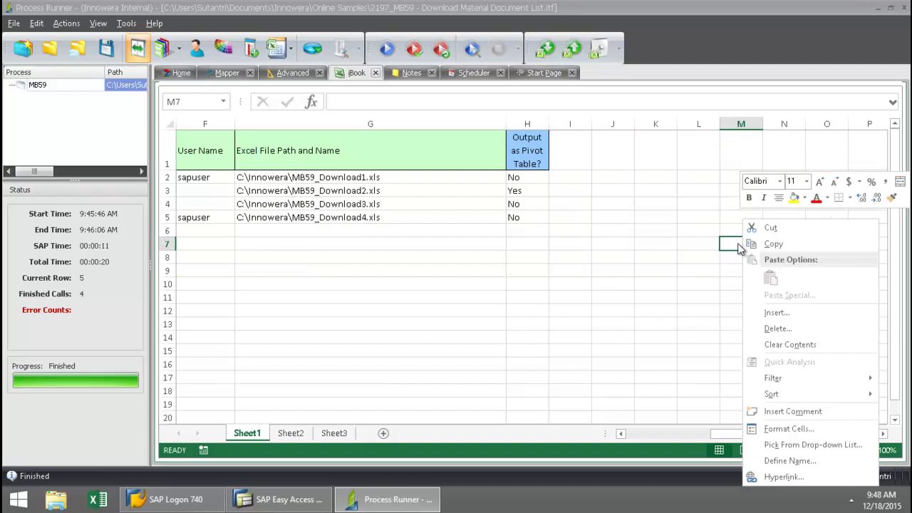
click(695, 230)
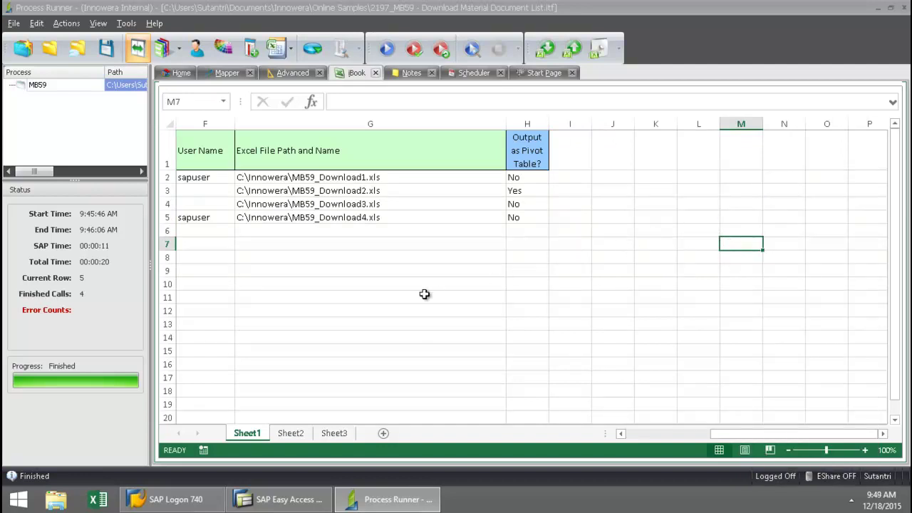
- Switch to File Explorer and open the Innowera folder on the C: drive
click(68, 498)
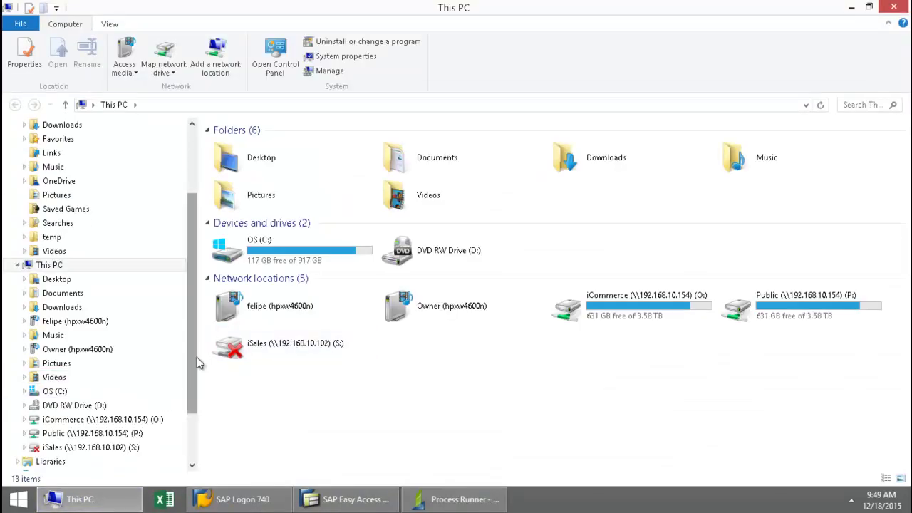
double_click(302, 242)
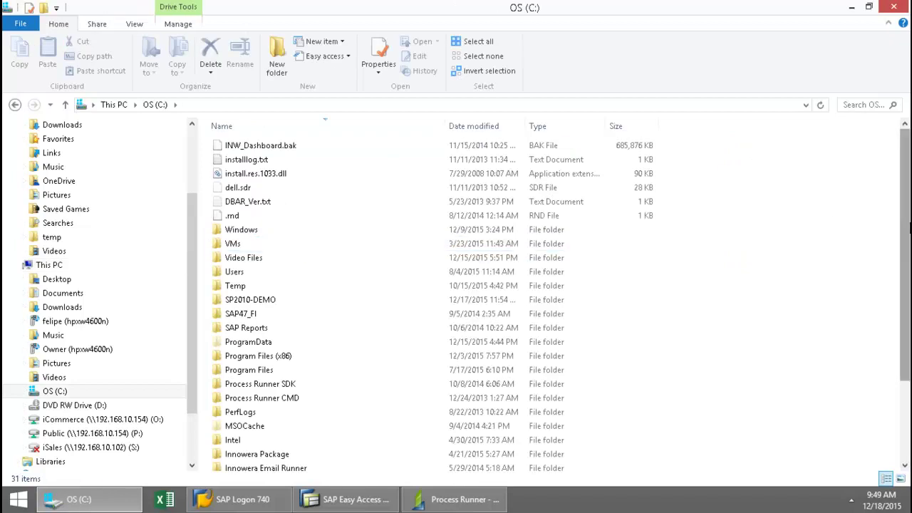
drag(907, 227, 908, 300)
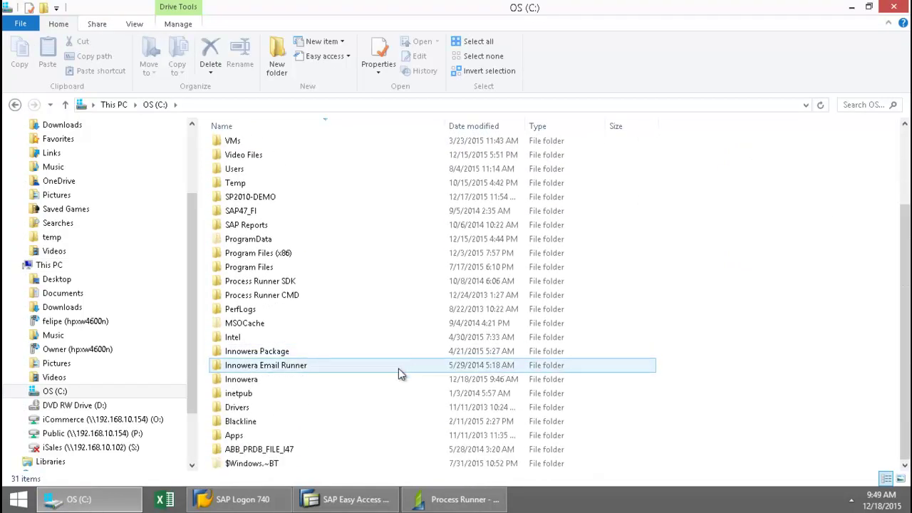
click(356, 378)
double_click(355, 378)
- Delete MB59_Download1.xls through MB59_Download4.xls from the Innowera folder and minimize the folder window
click(292, 216)
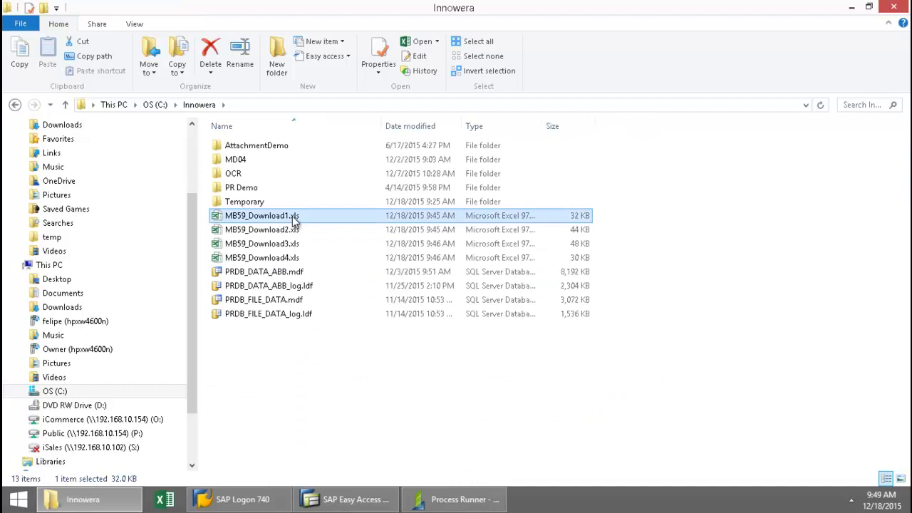
ctrl+click(293, 230)
ctrl+click(294, 244)
ctrl+click(295, 257)
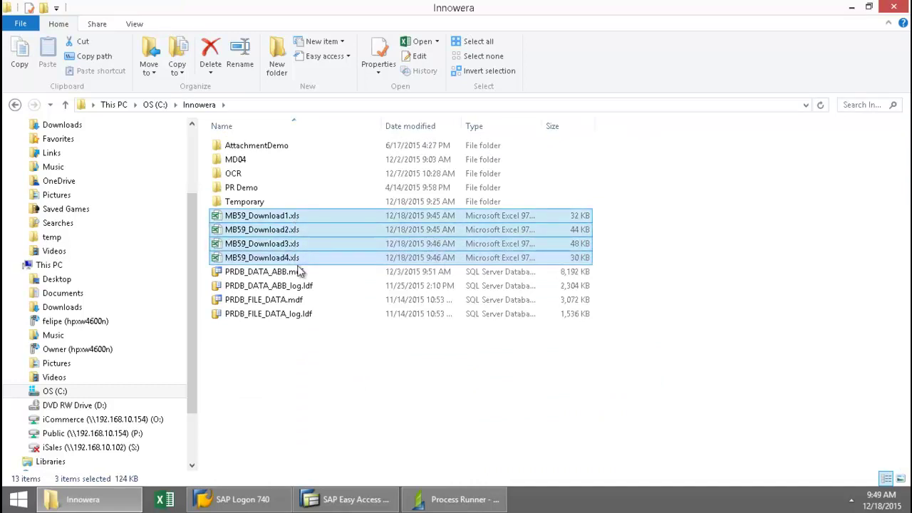
right_click(306, 239)
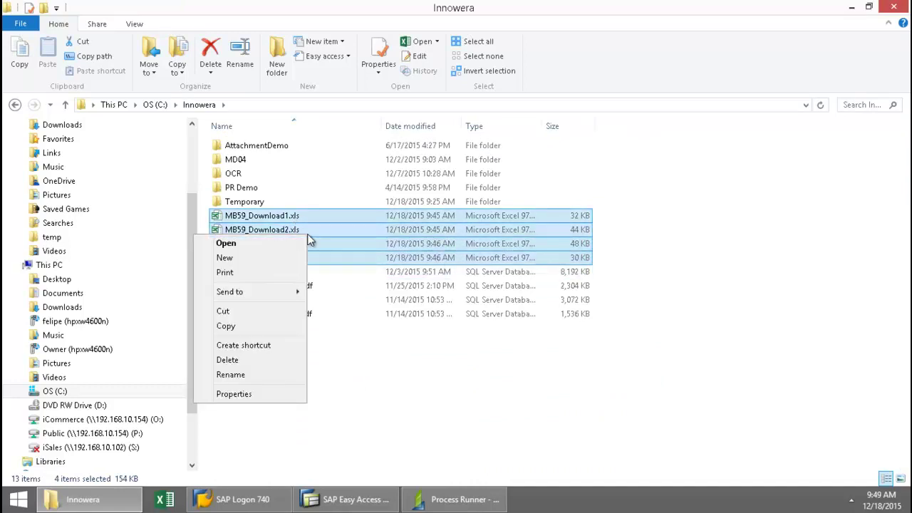
click(251, 359)
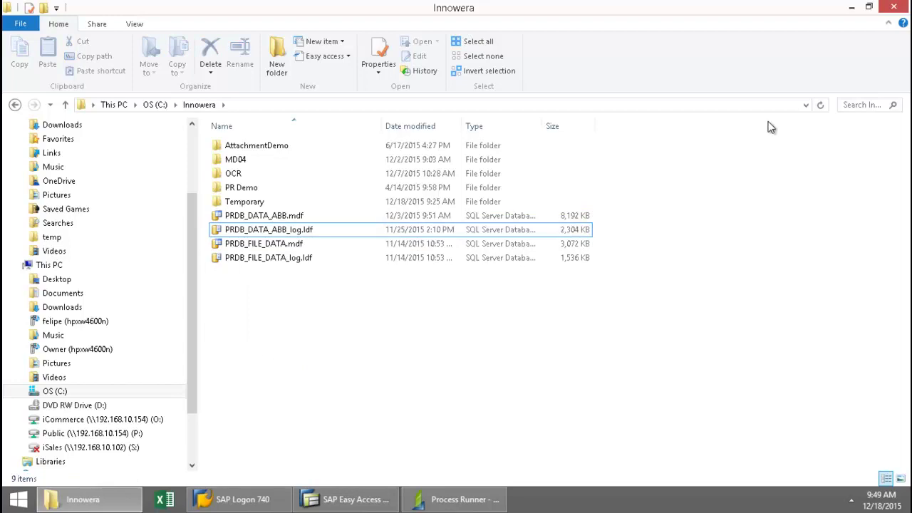
click(853, 7)
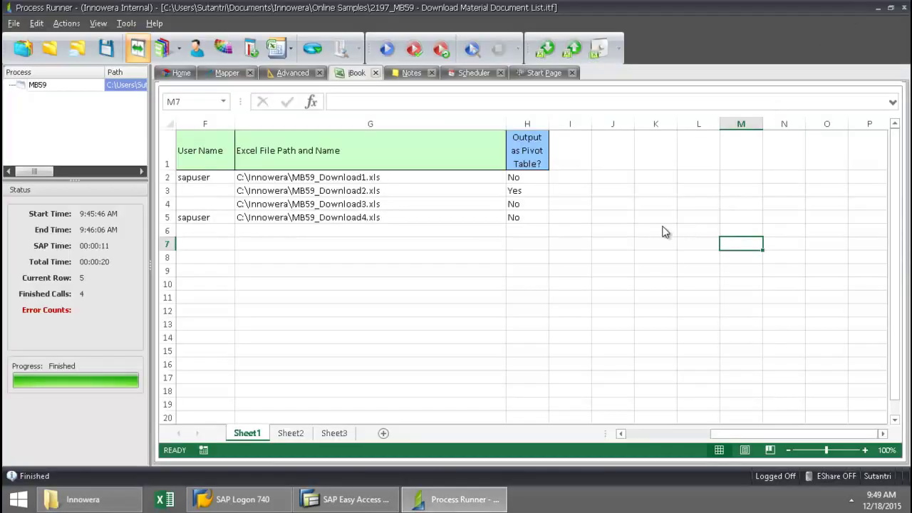
- Create a new schedule for the MB59 process in the Scheduler with the schedule type Once
click(471, 73)
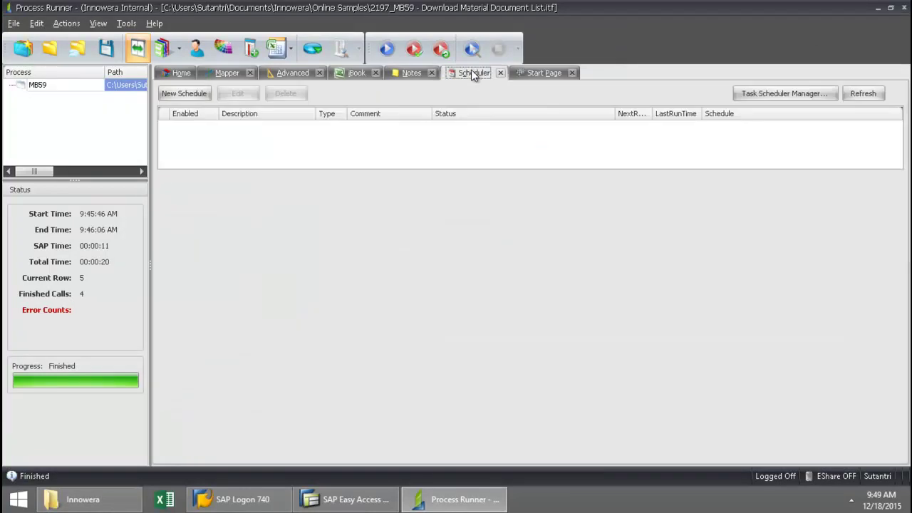
click(184, 94)
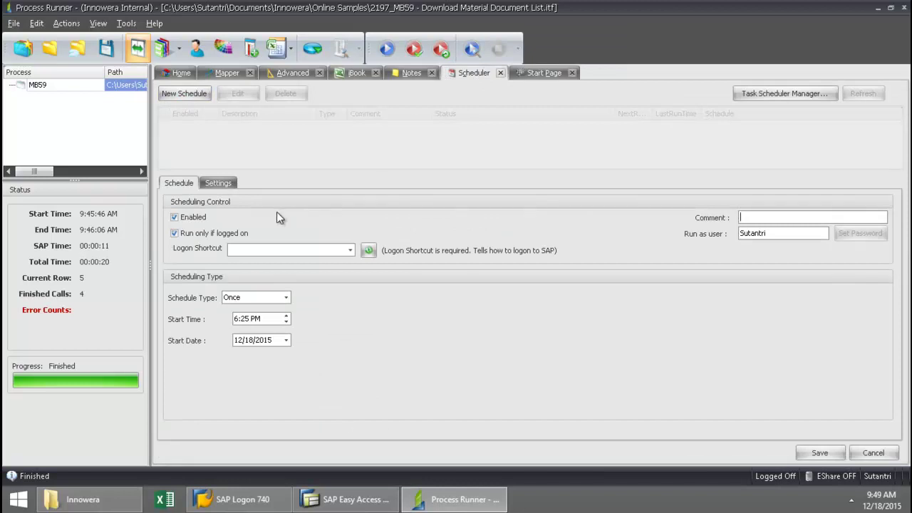
click(285, 298)
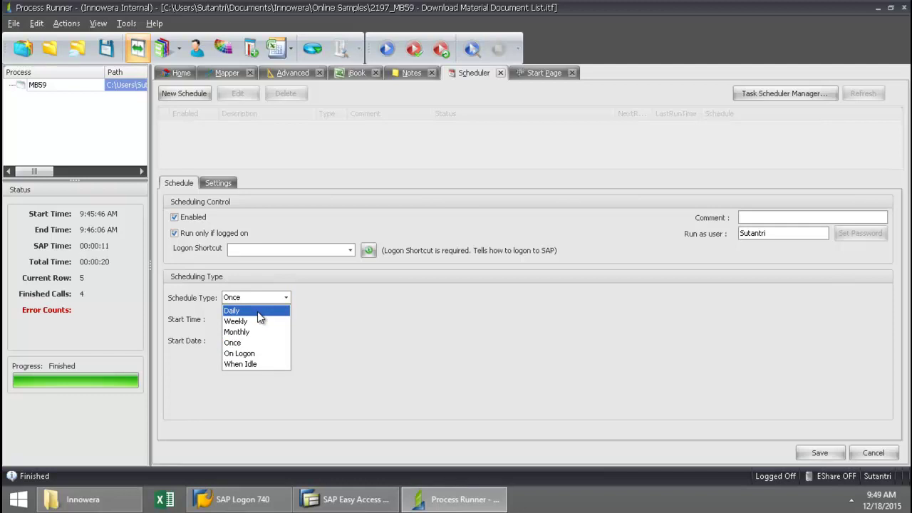
click(250, 344)
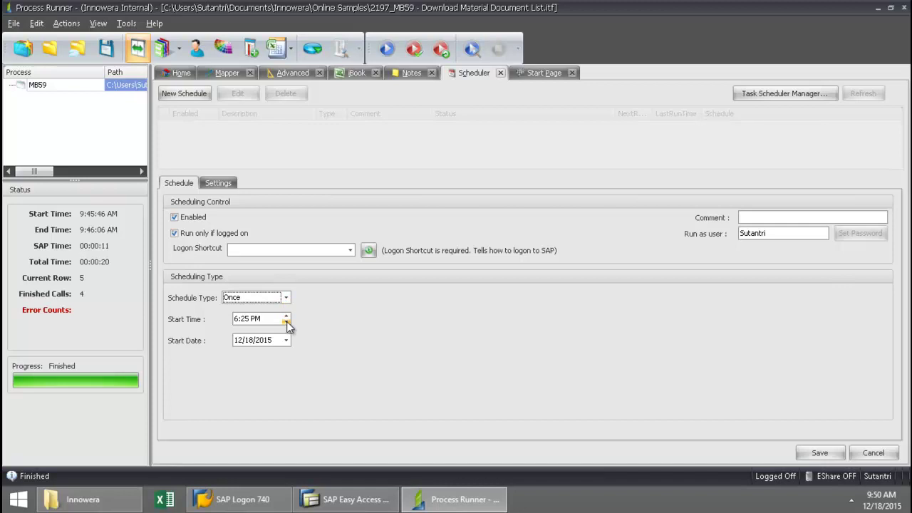
- Set the schedule's start time to 9:51 AM
click(239, 318)
text(3)
text(9)
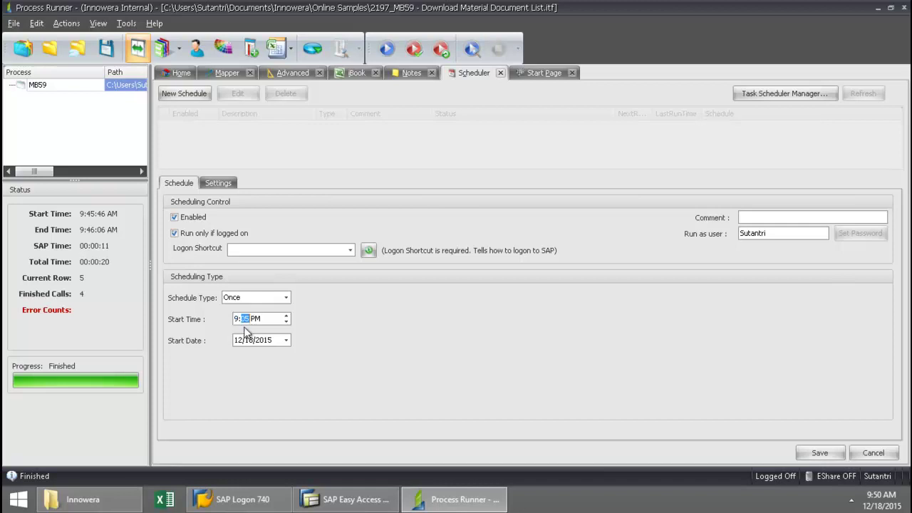
click(285, 322)
click(263, 318)
key(a)
key(p)
click(243, 318)
- Assign the DAL_ECC6 logon shortcut to the schedule and save the schedule
click(349, 251)
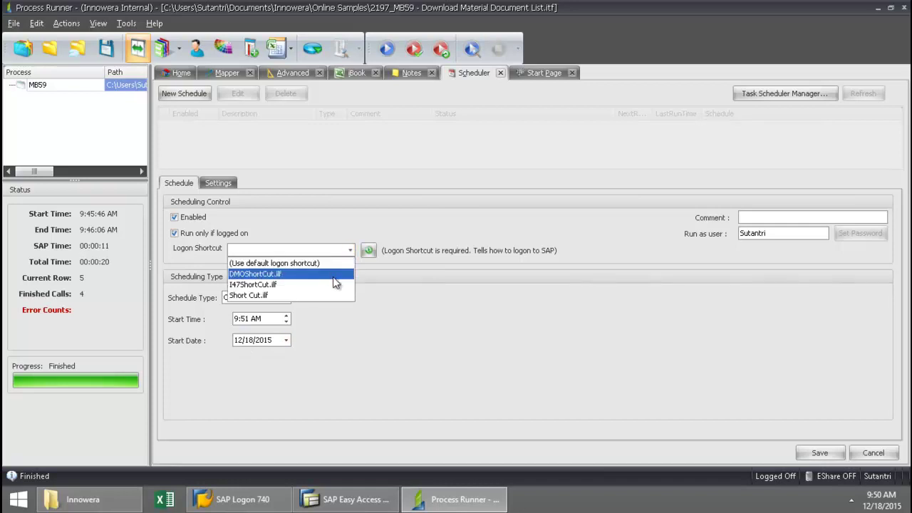
click(369, 253)
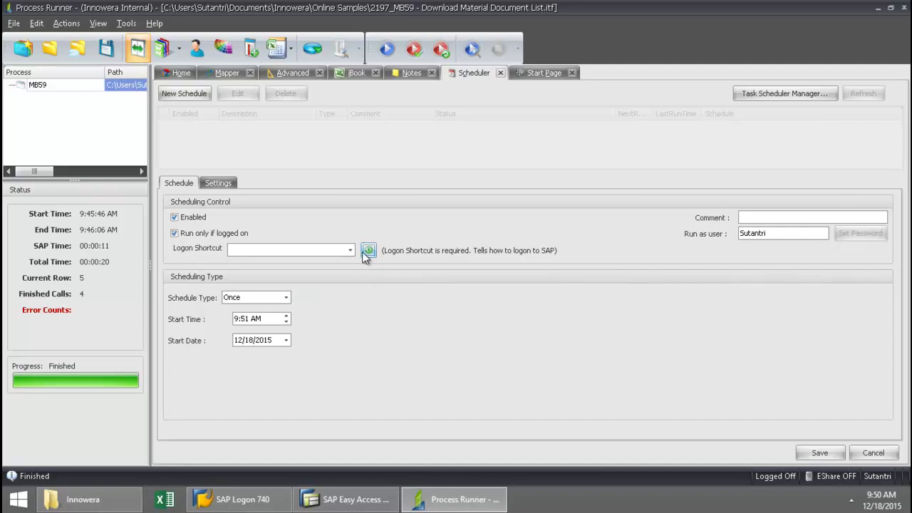
click(350, 250)
click(317, 275)
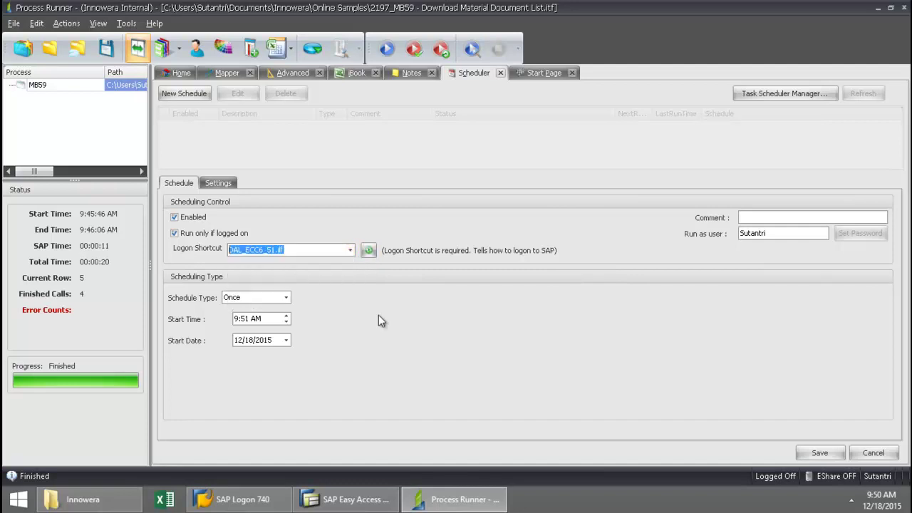
click(819, 452)
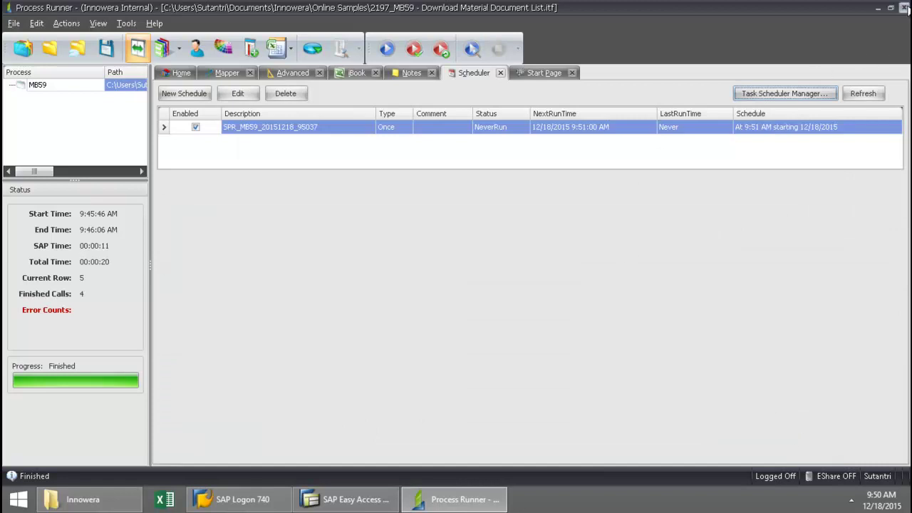
- Close Process Runner, saving the template's changes, let the scheduled run finish, and close the window it opened
click(903, 7)
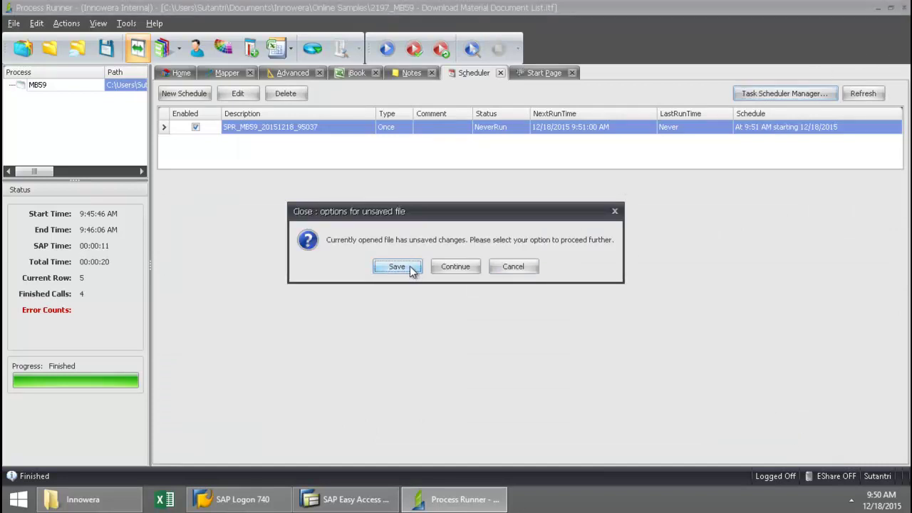
click(397, 266)
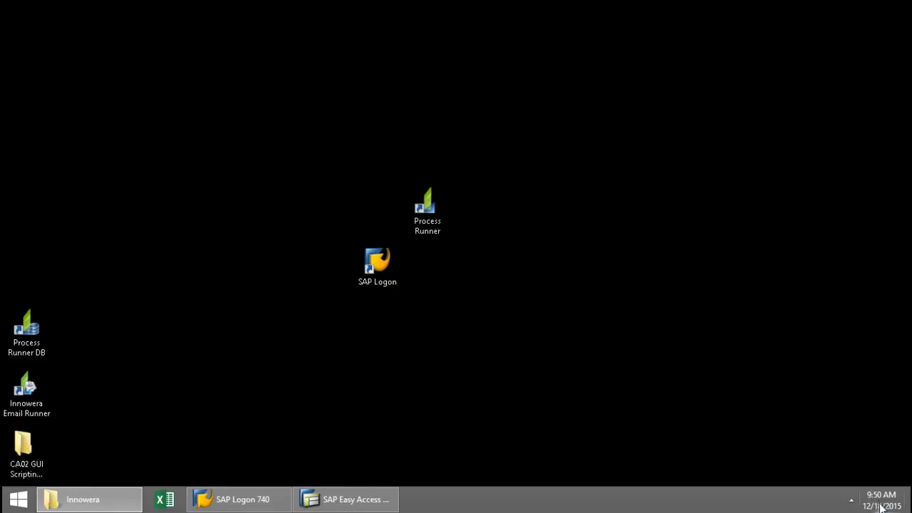
mouse_move(886, 507)
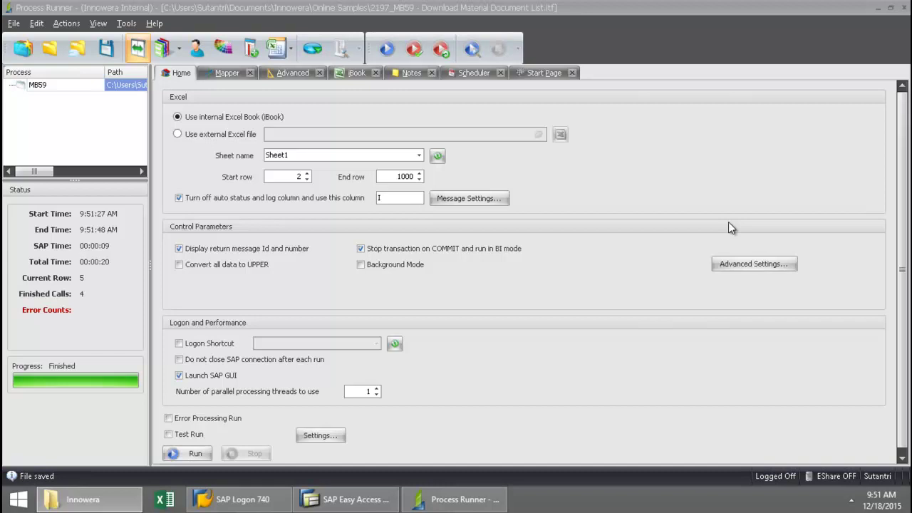
key(alt+F4)
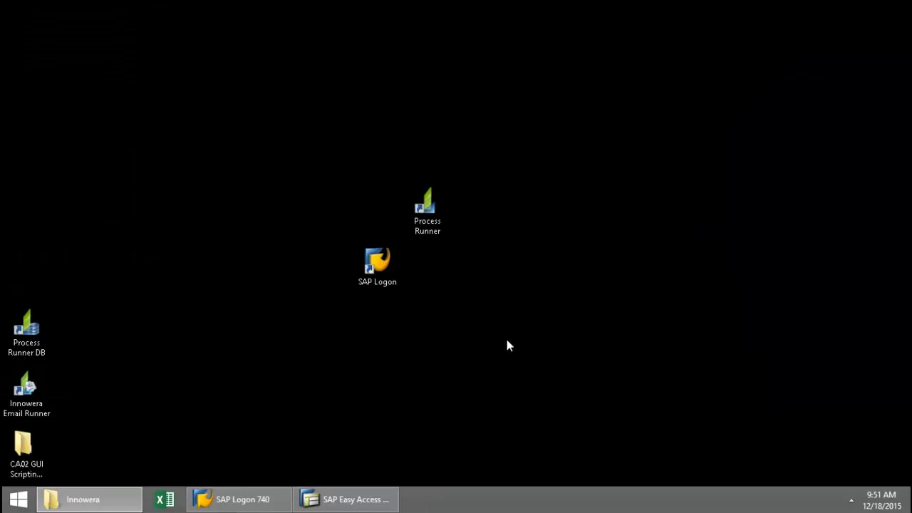
- Return to the Innowera folder window and open MB59_Download1.xls in Excel
click(96, 503)
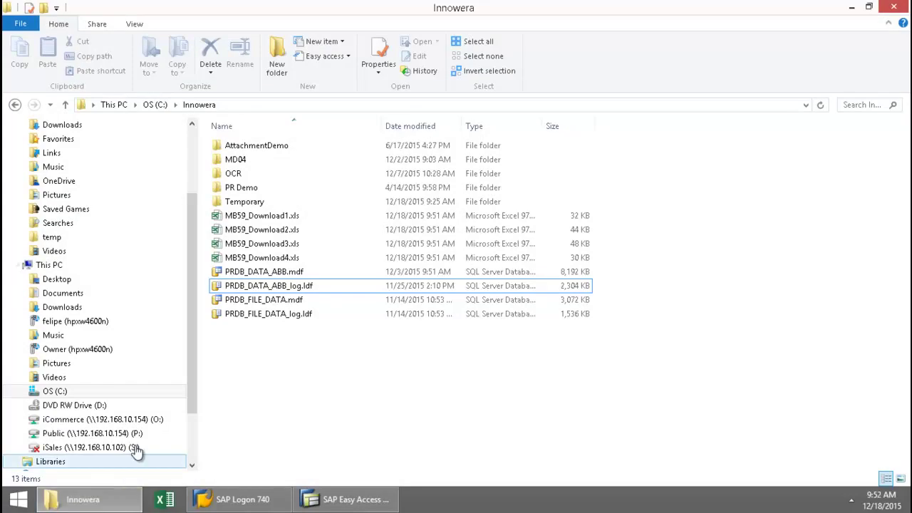
double_click(304, 217)
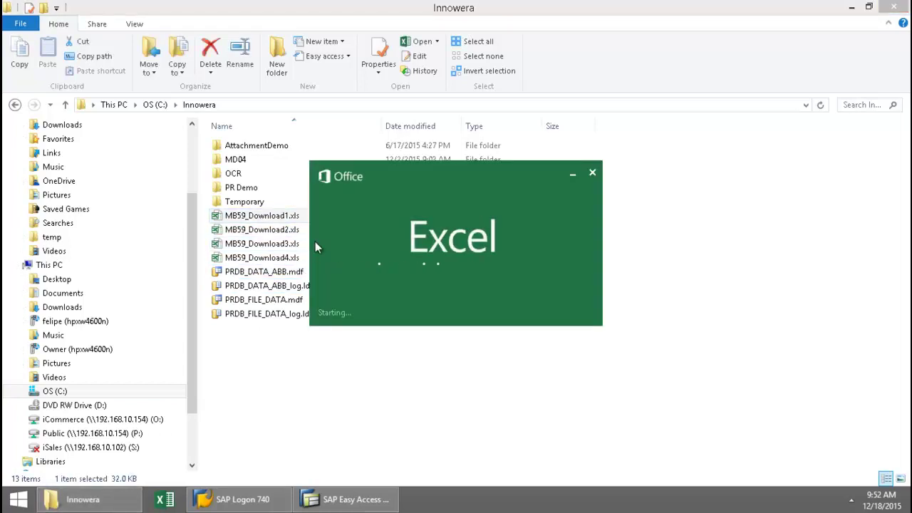